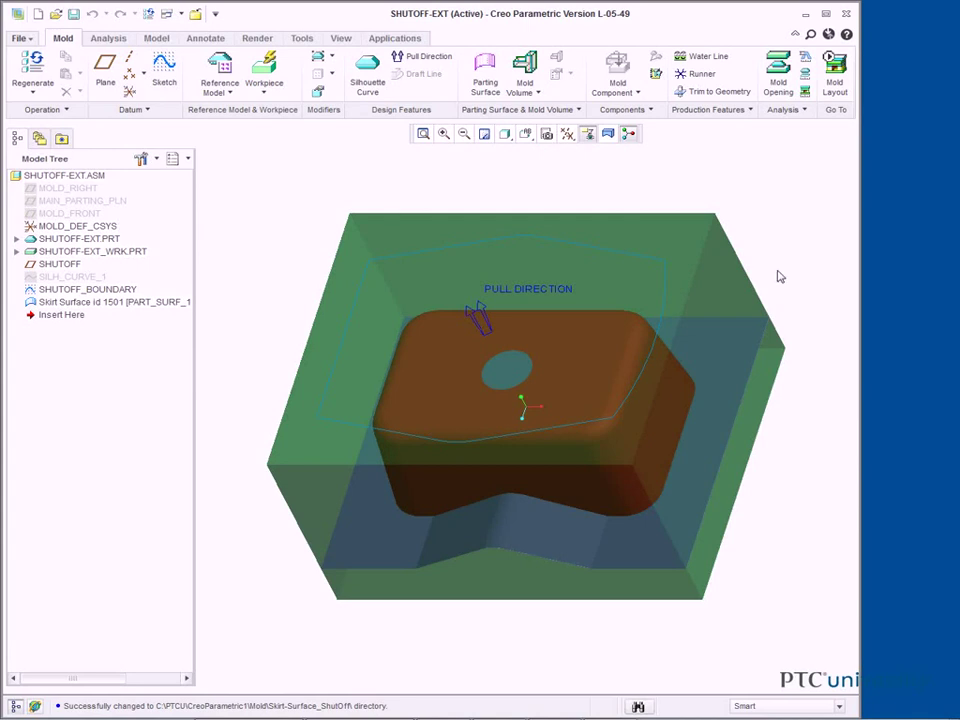
Step: Turn on datum plane display for the SHUTOFF-EXT mold assembly
left_click(567, 133)
left_click(571, 231)
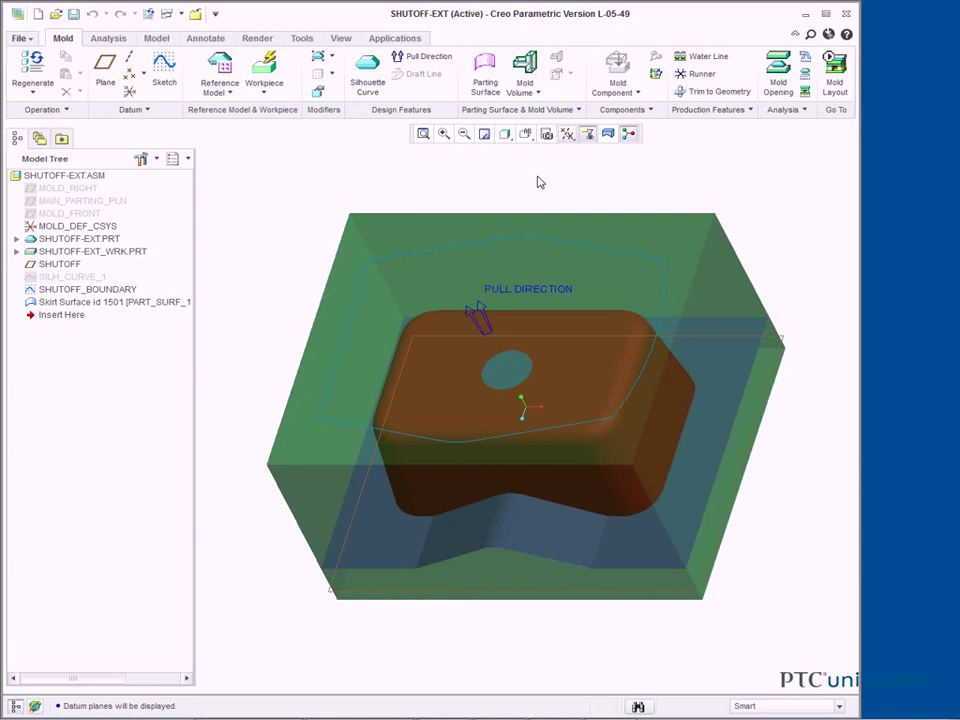
Step: Display the workpiece as wireframe to reveal the red part and blue skirt surface
left_click(545, 236)
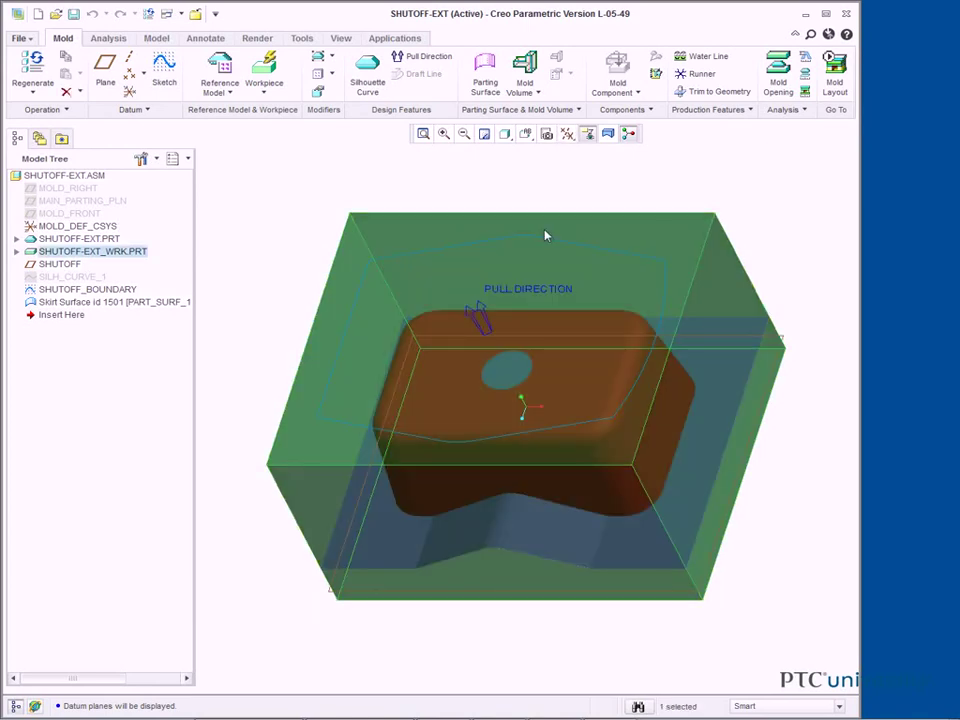
left_click(342, 39)
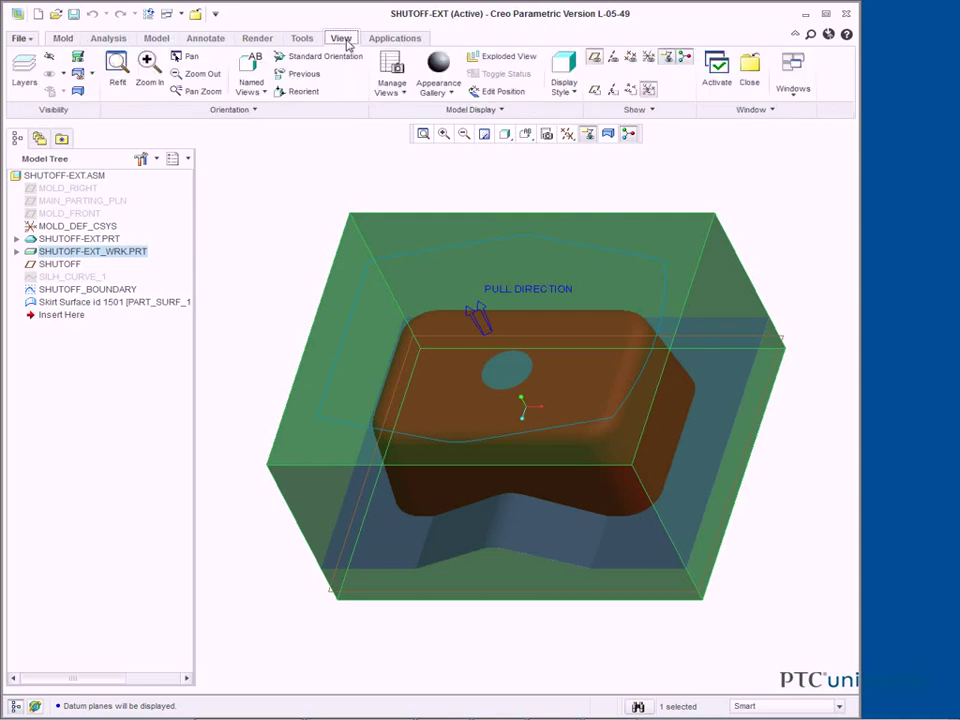
left_click(471, 110)
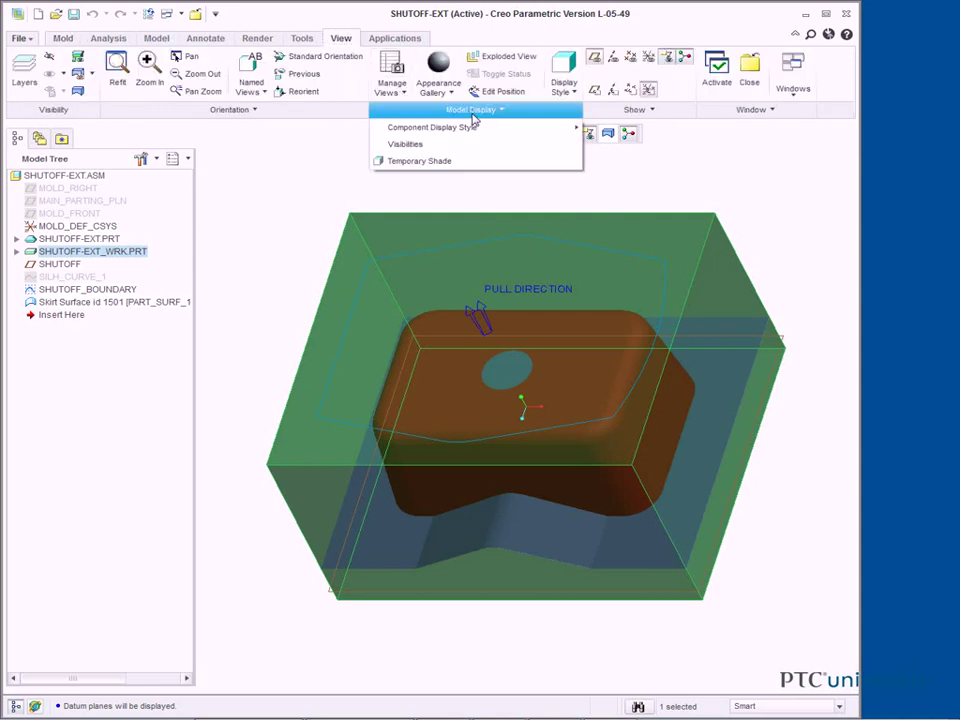
mouse_move(432, 127)
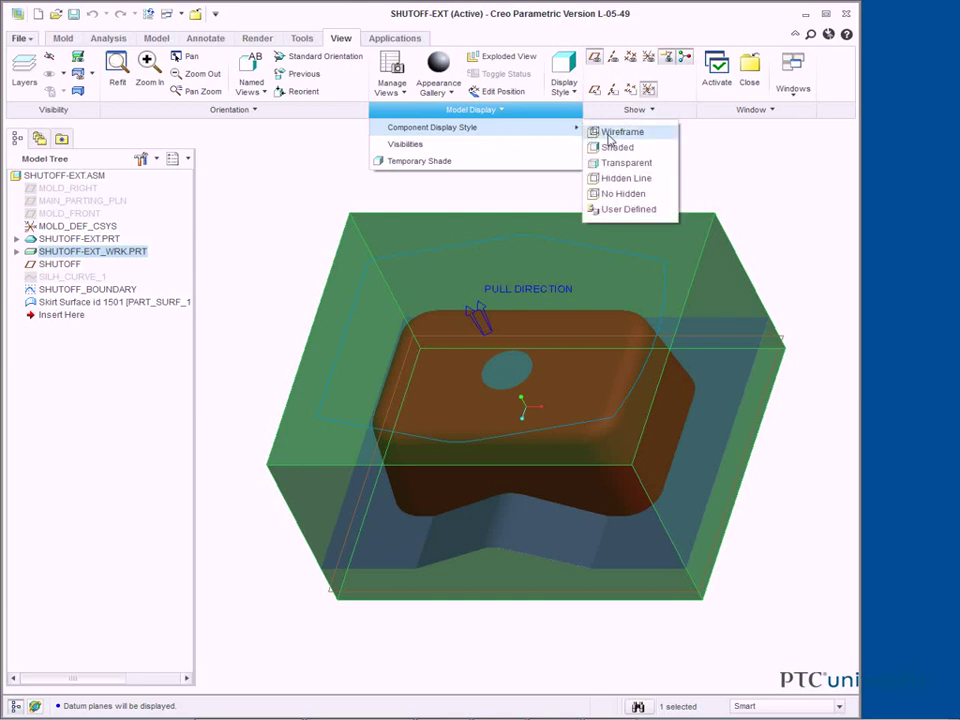
left_click(608, 137)
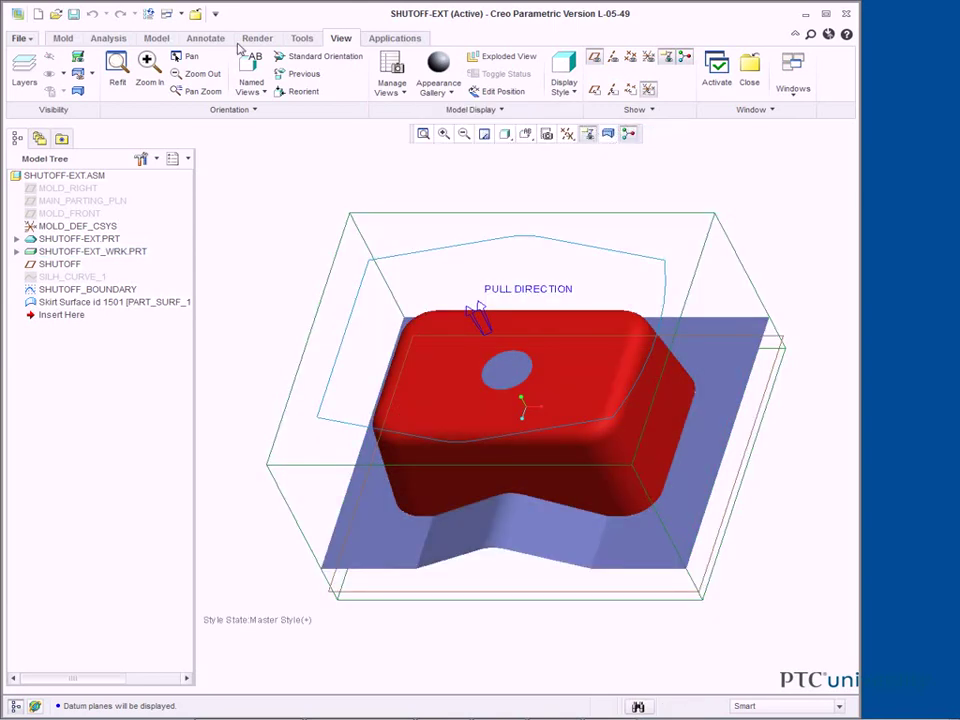
left_click(56, 36)
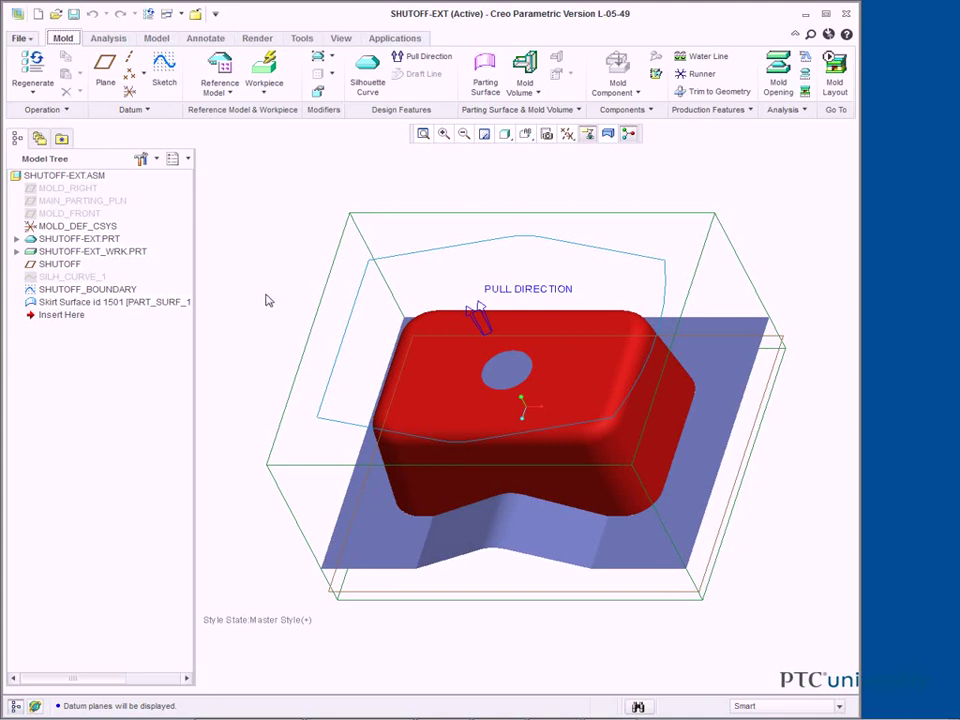
Step: Reopen the existing Skirt Surface's definition for editing
right_click(118, 306)
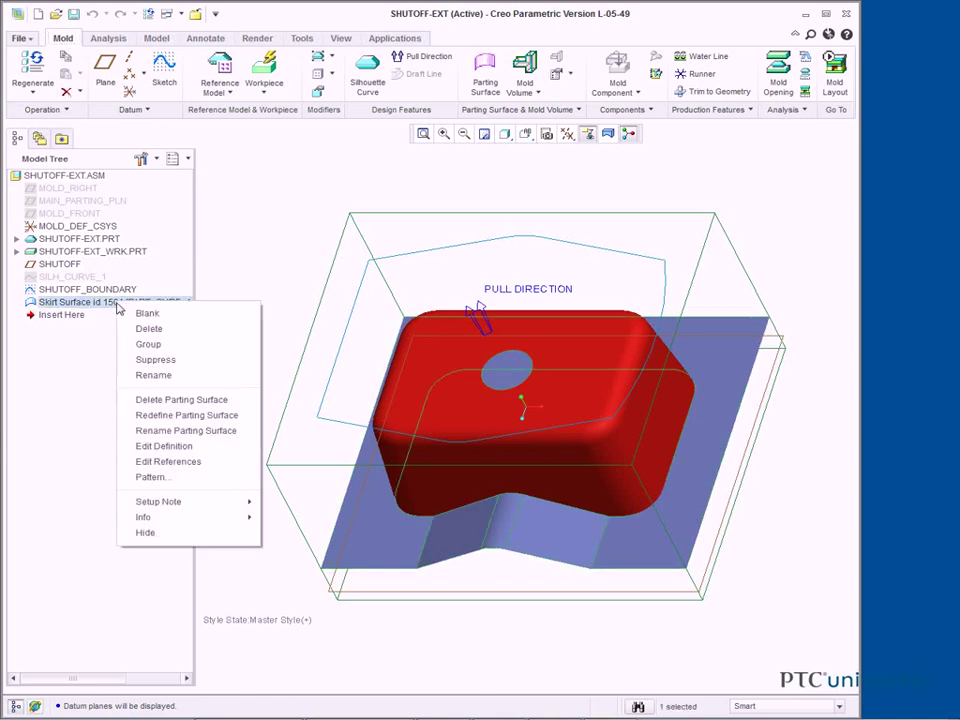
left_click(150, 446)
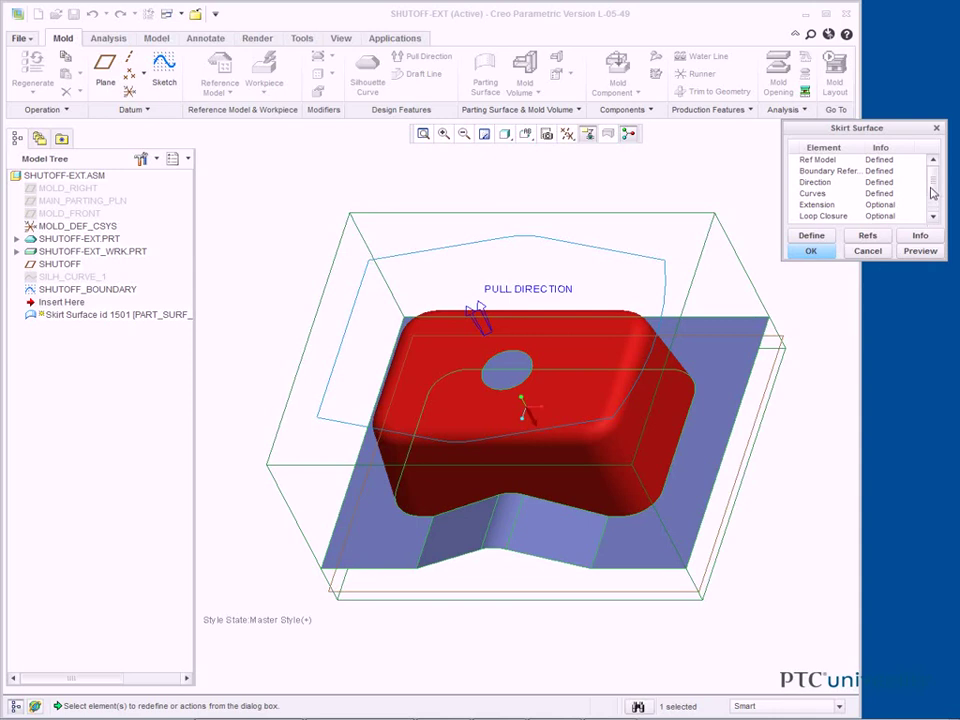
scroll(928, 212, "down", 2)
scroll(900, 208, "down", 2)
Step: Set the shutoff extension distance to 1 and preview the skirt surface
double_click(836, 195)
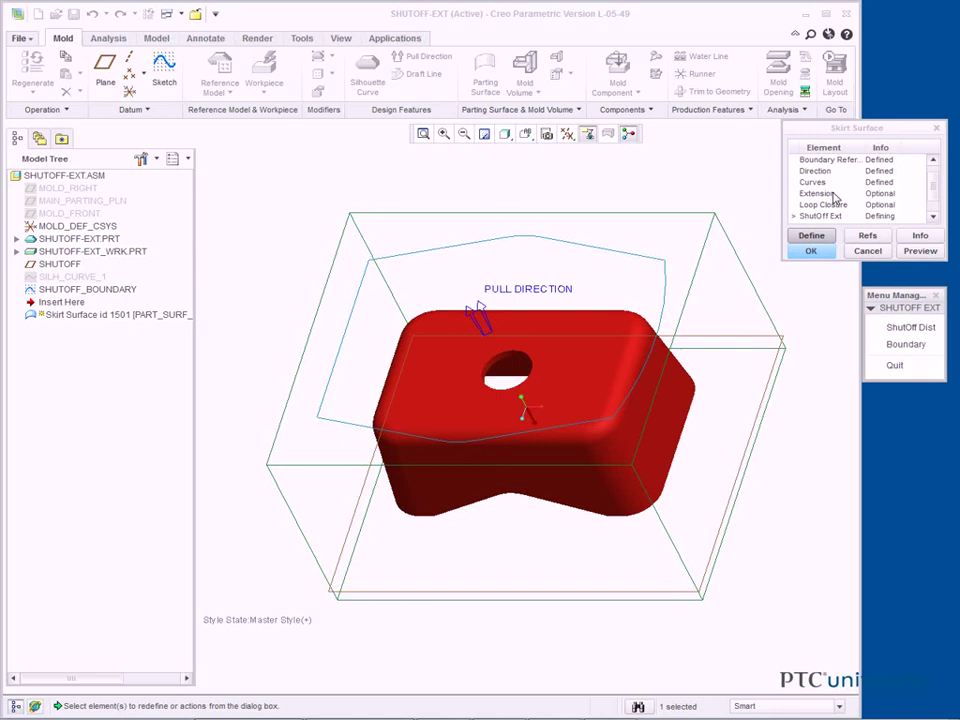
left_click(892, 330)
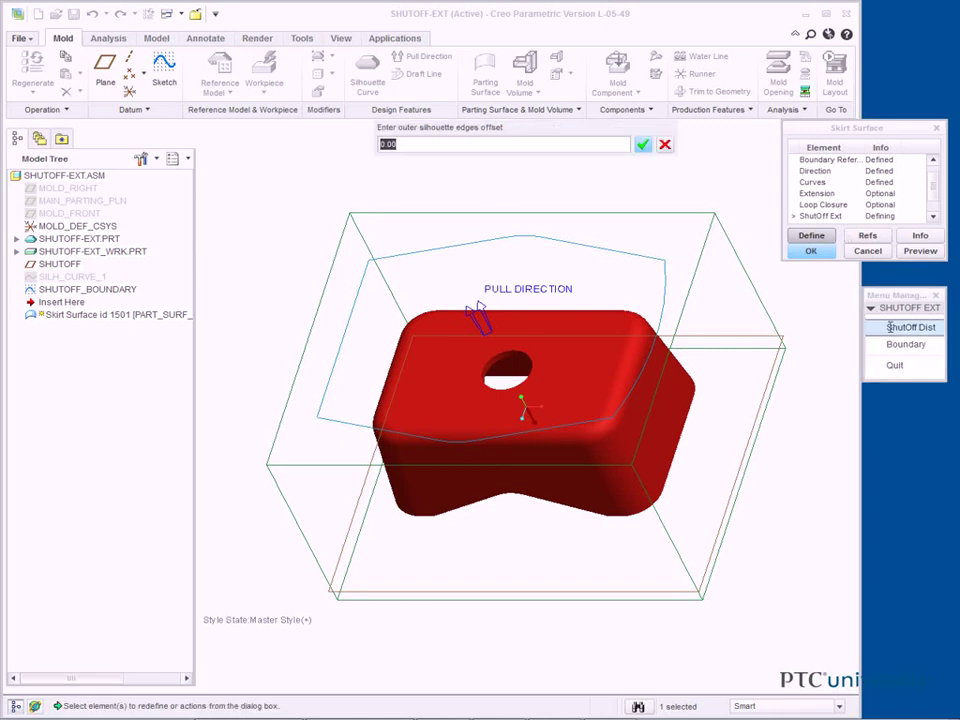
type("1")
key("Return")
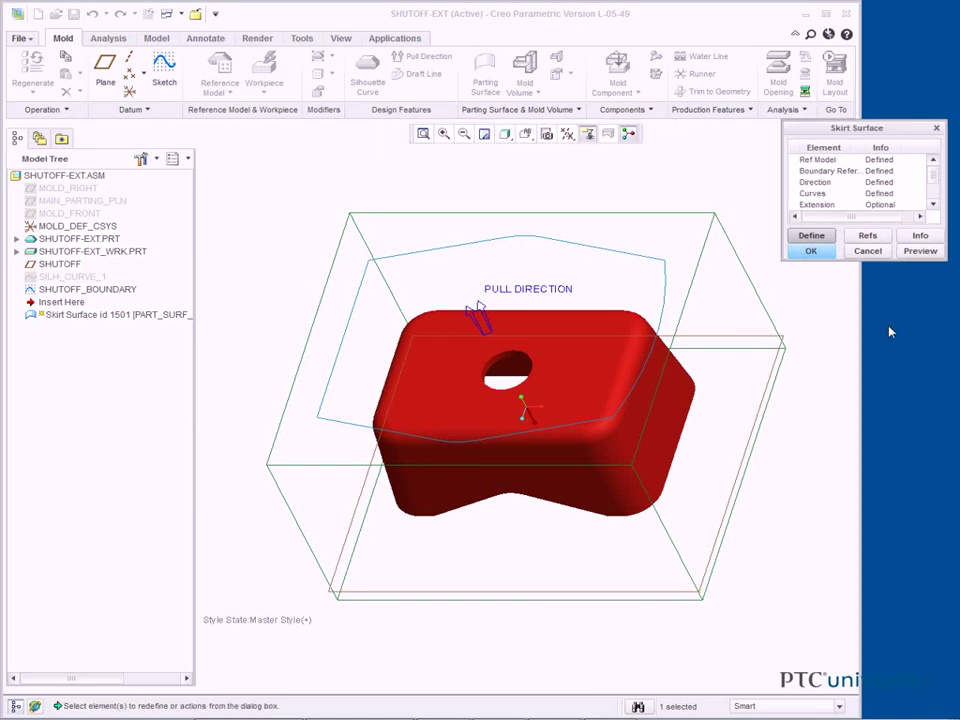
left_click(921, 252)
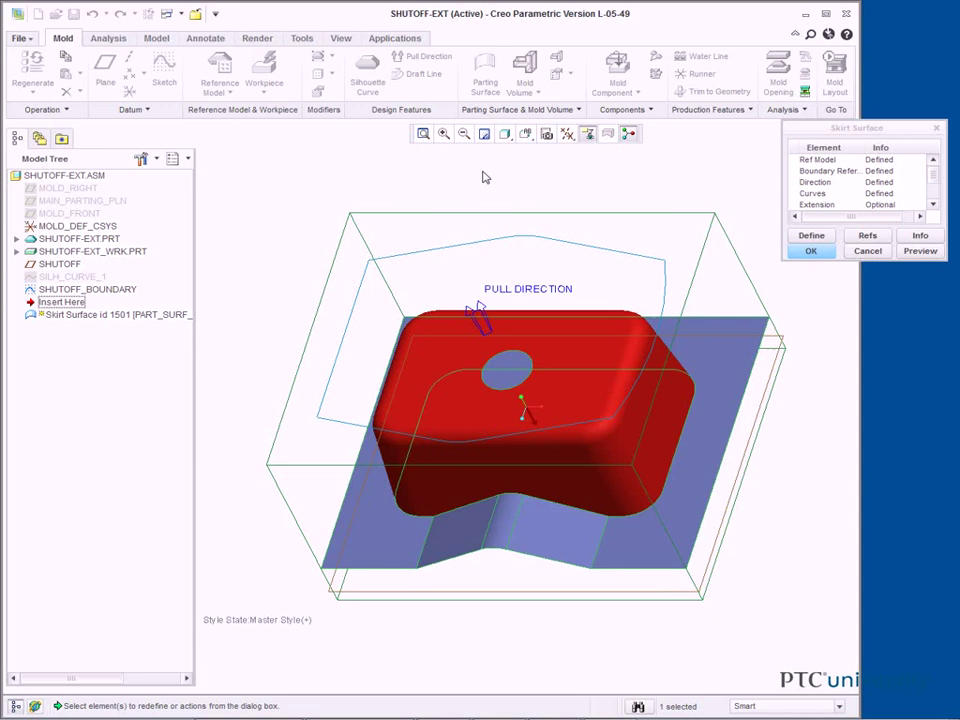
Step: Set SHUTOFF as the shutoff plane and preview the stepped skirt surface
left_click(937, 183)
left_click_drag(937, 183, 921, 199)
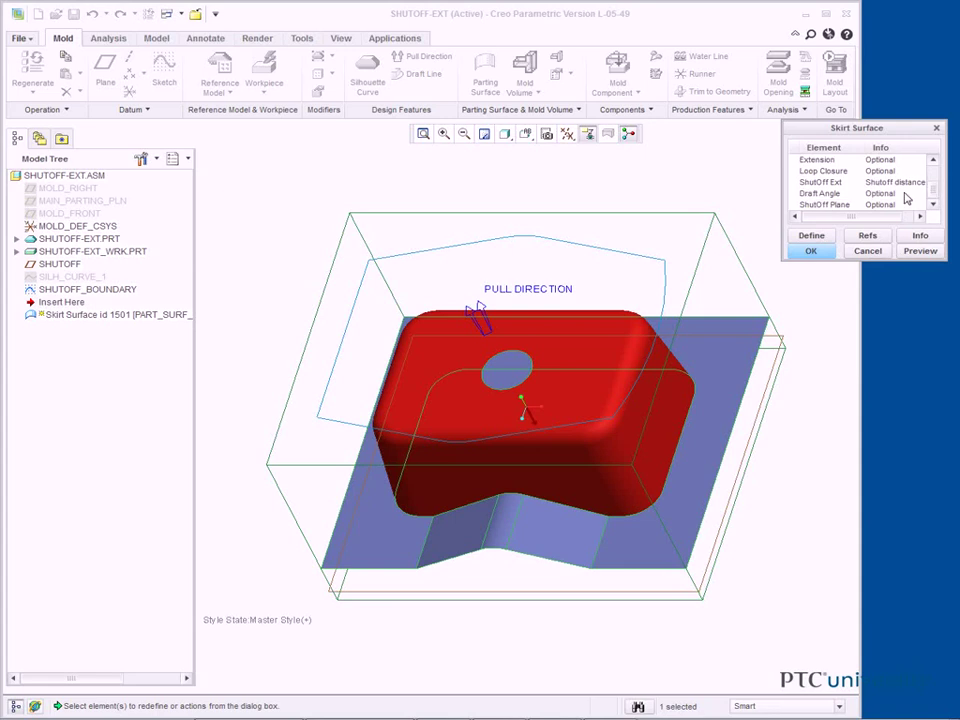
double_click(843, 204)
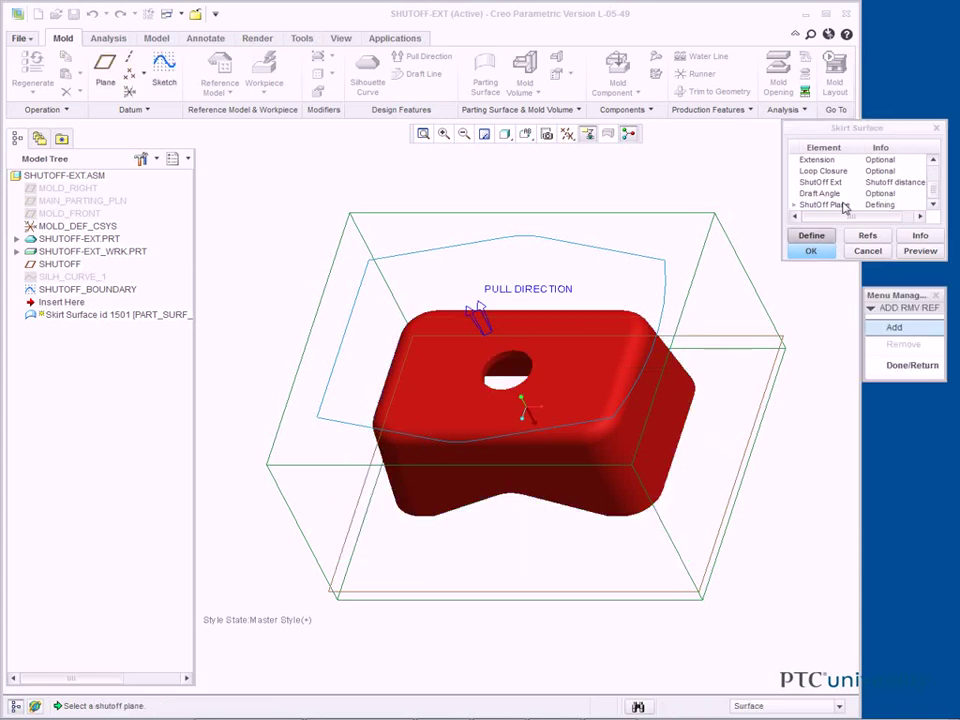
left_click(786, 338)
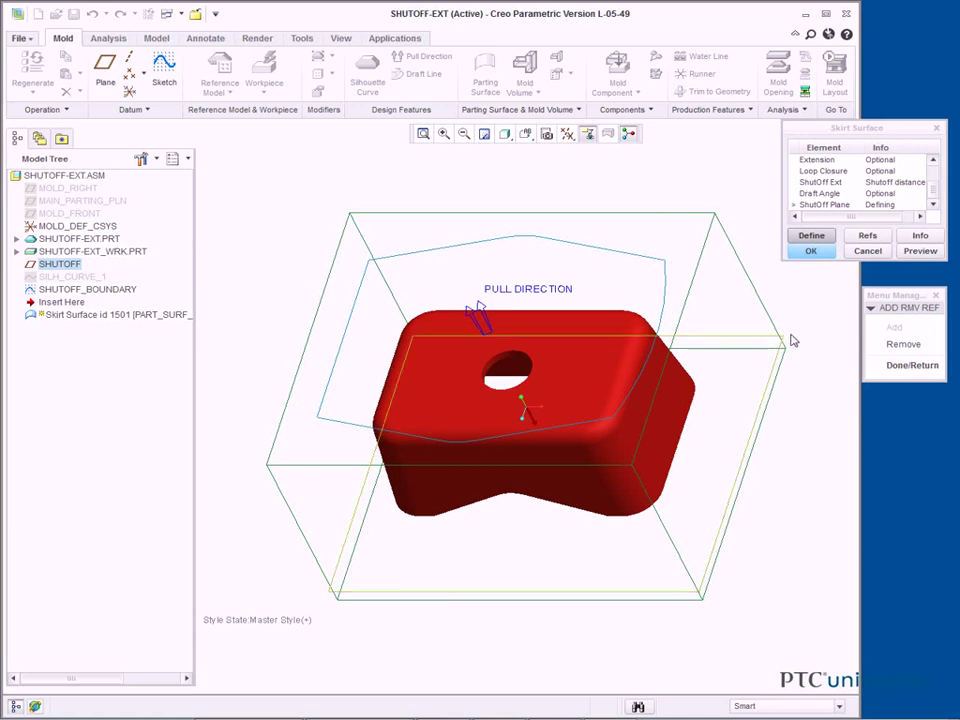
left_click(877, 370)
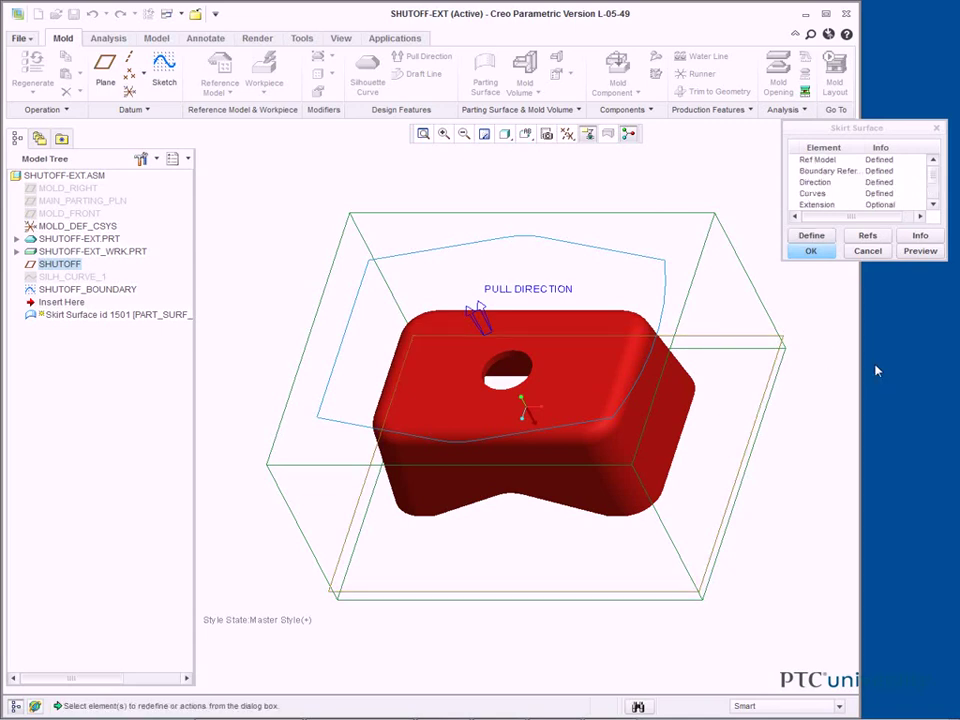
left_click(912, 254)
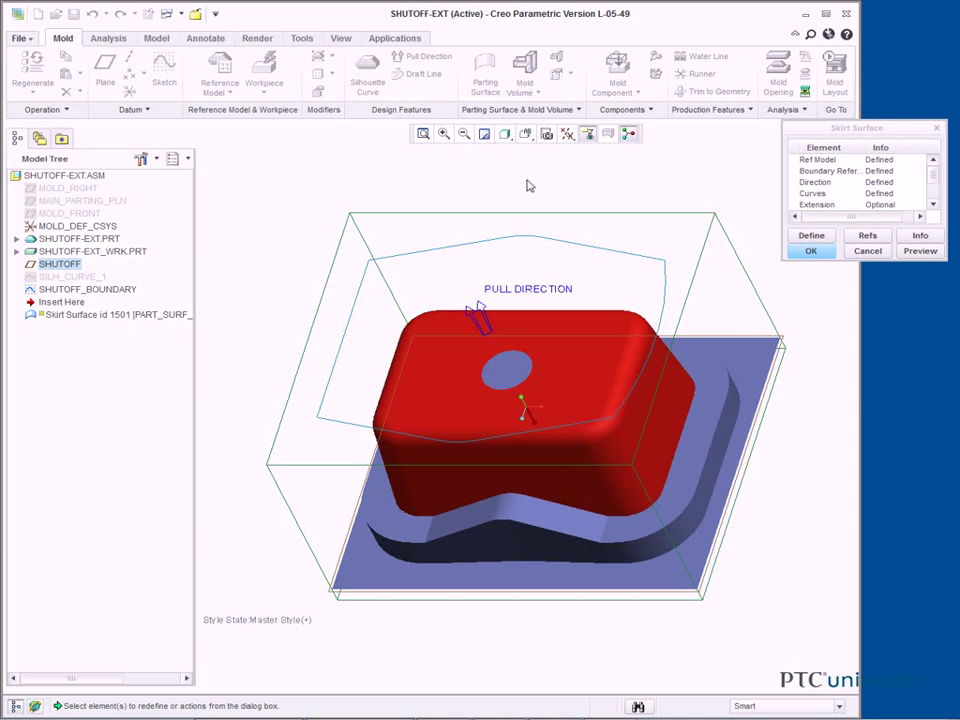
Step: Give the shutoff a draft angle of 1, preview it, and repaint the display
left_click(934, 203)
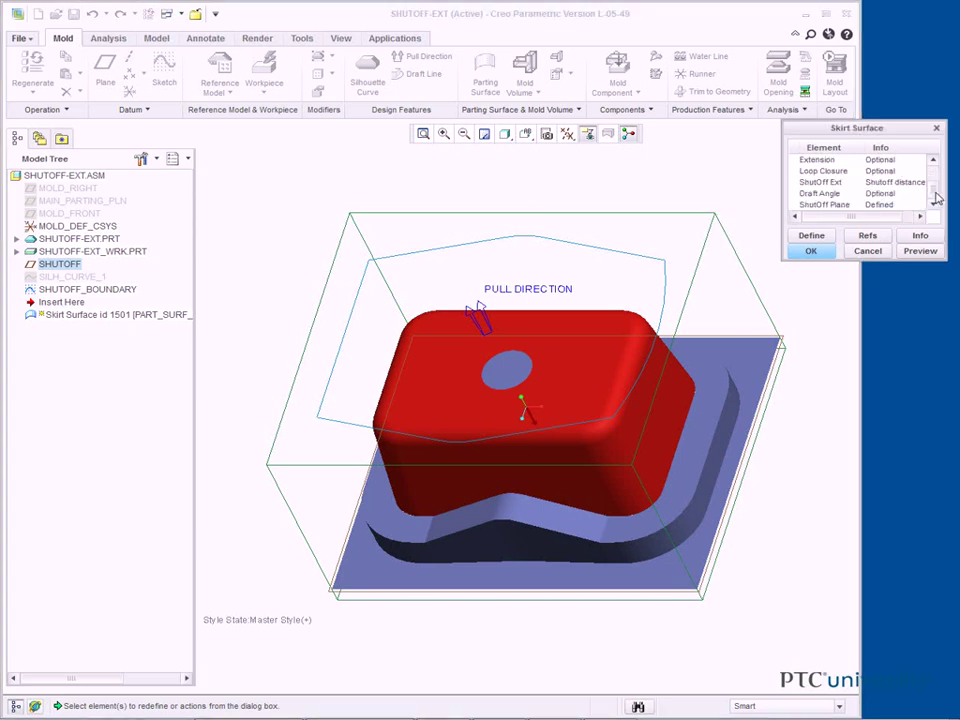
double_click(822, 194)
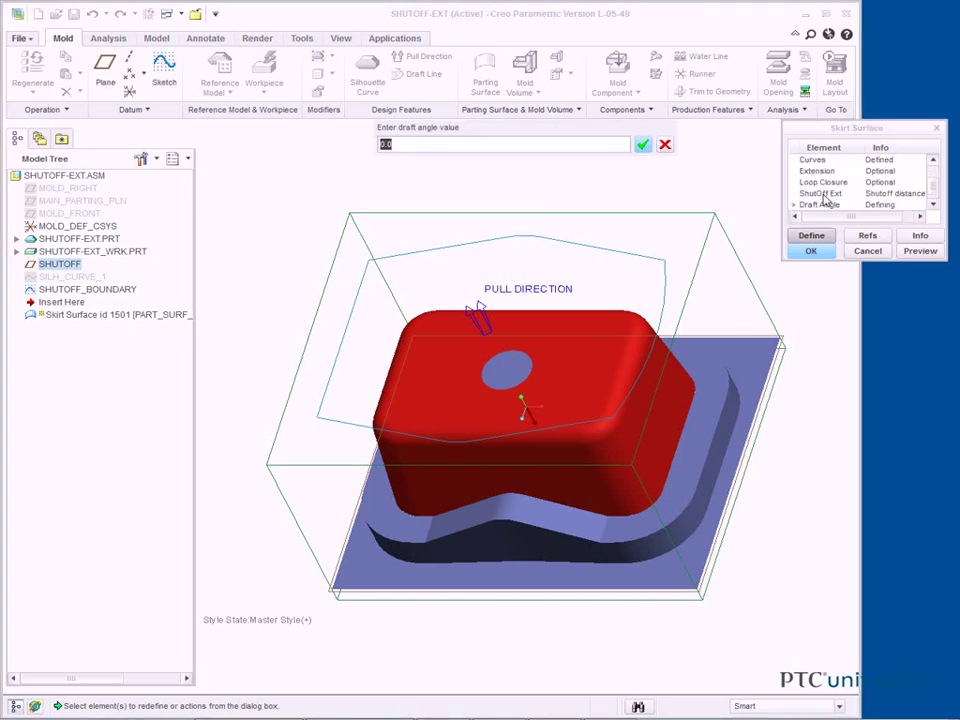
type("1")
key("Return")
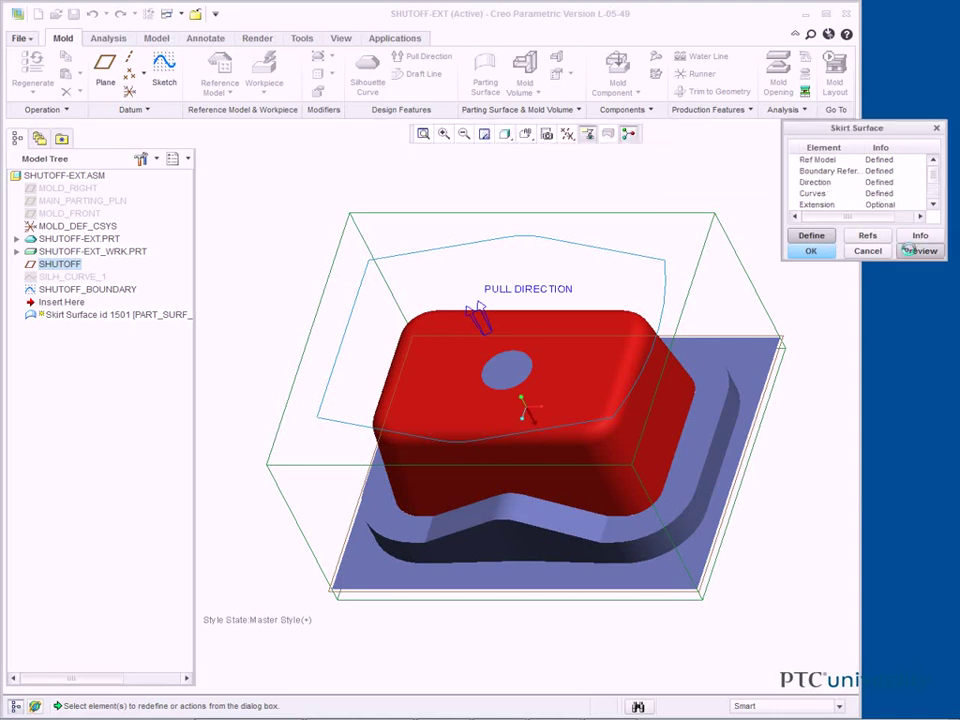
left_click(919, 250)
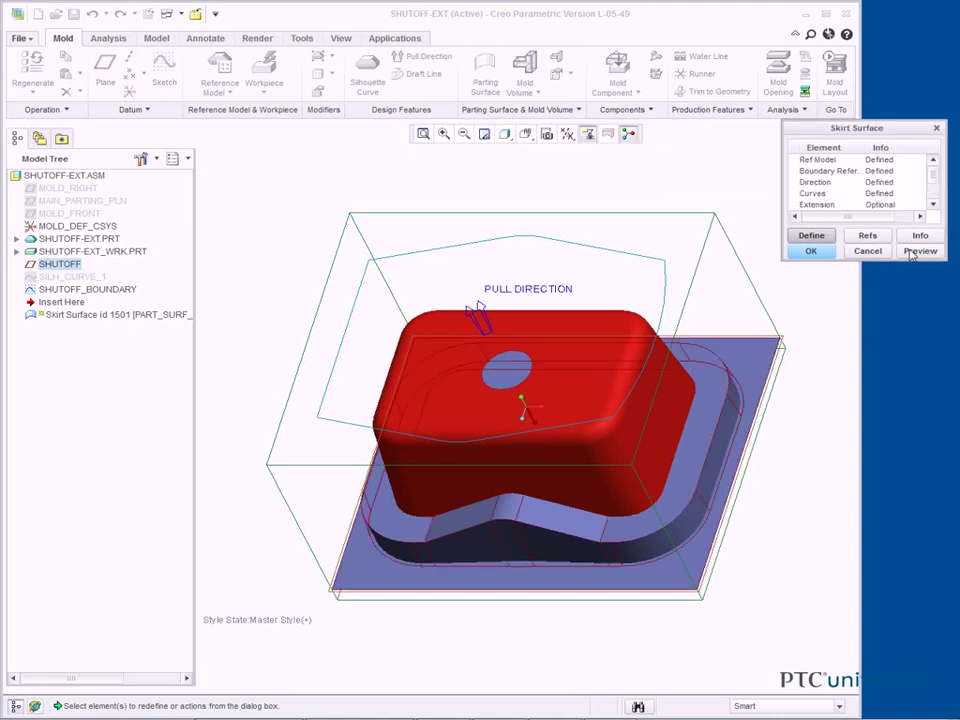
left_click(485, 133)
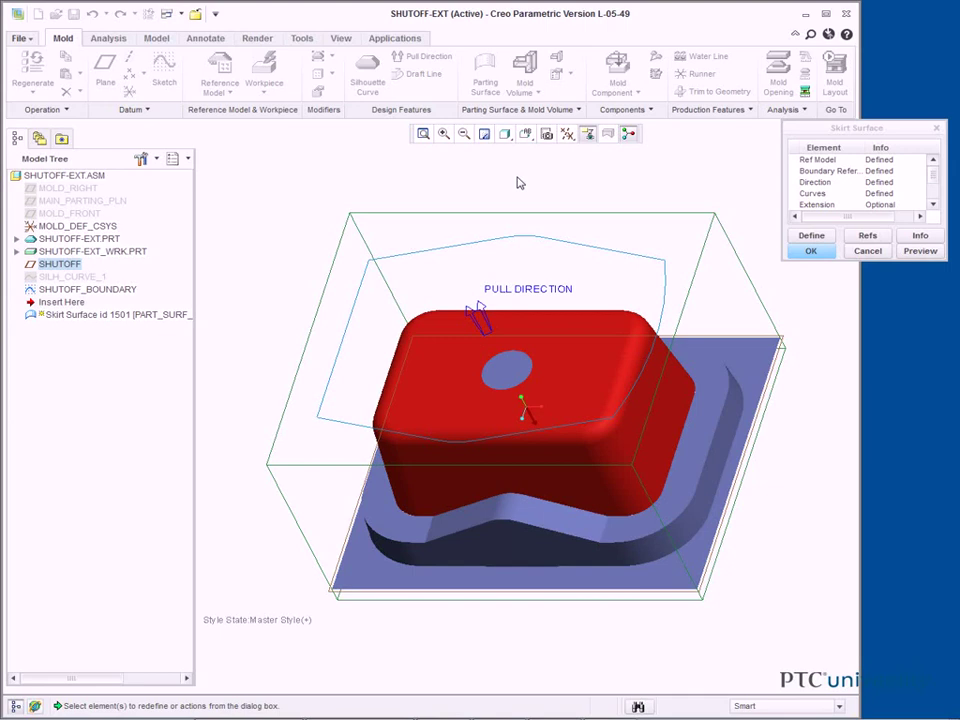
Step: Bound the shutoff extension by picking the outline curve around the part
left_click_drag(935, 182, 936, 200)
double_click(831, 184)
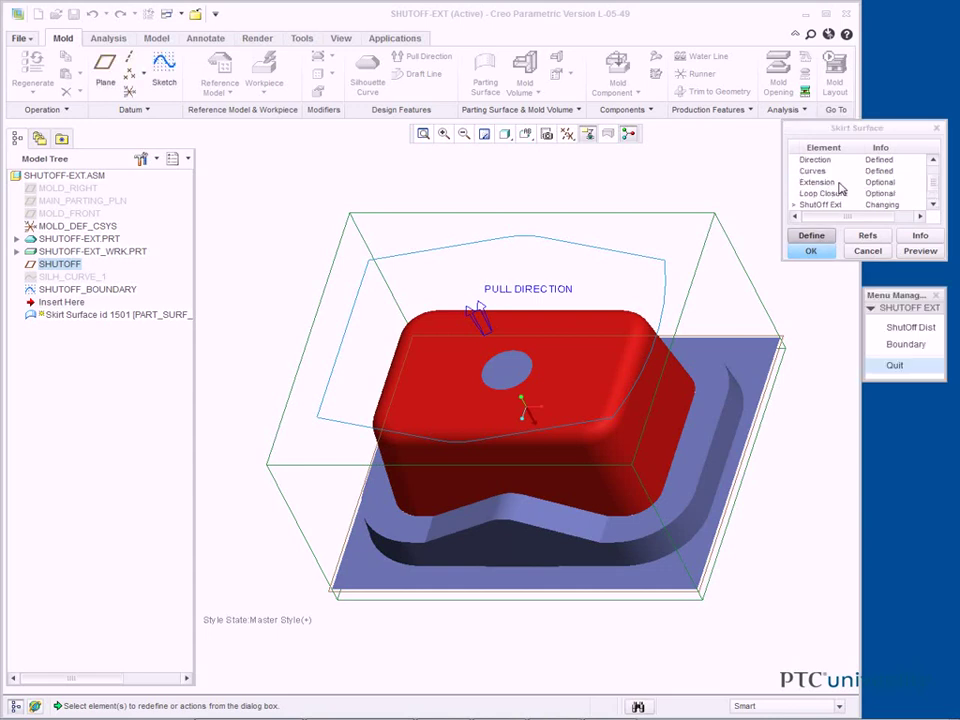
left_click(908, 344)
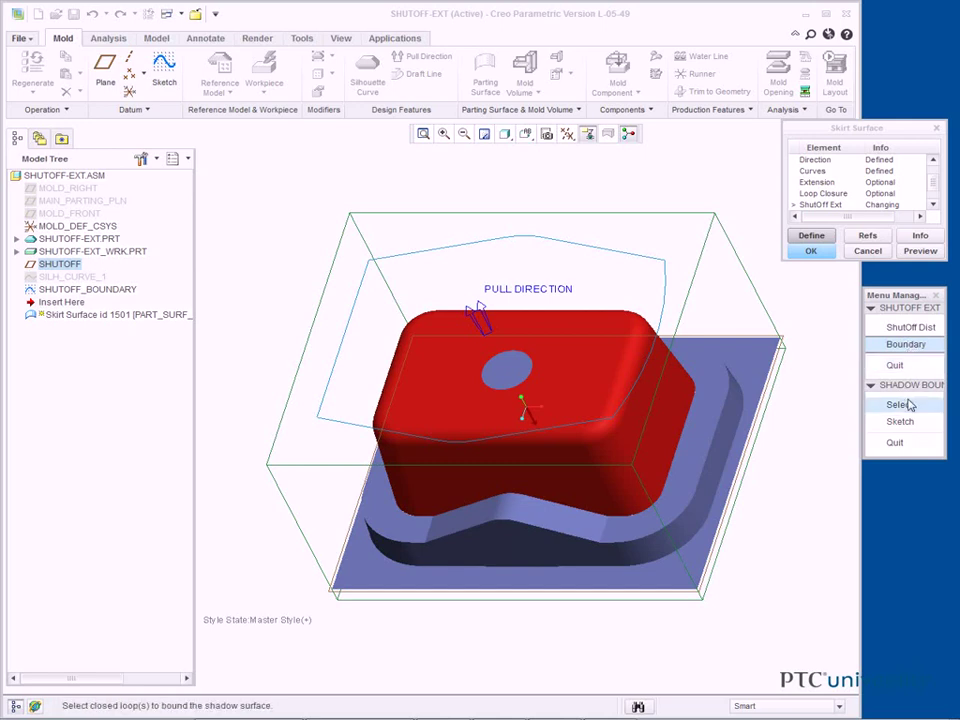
left_click(907, 403)
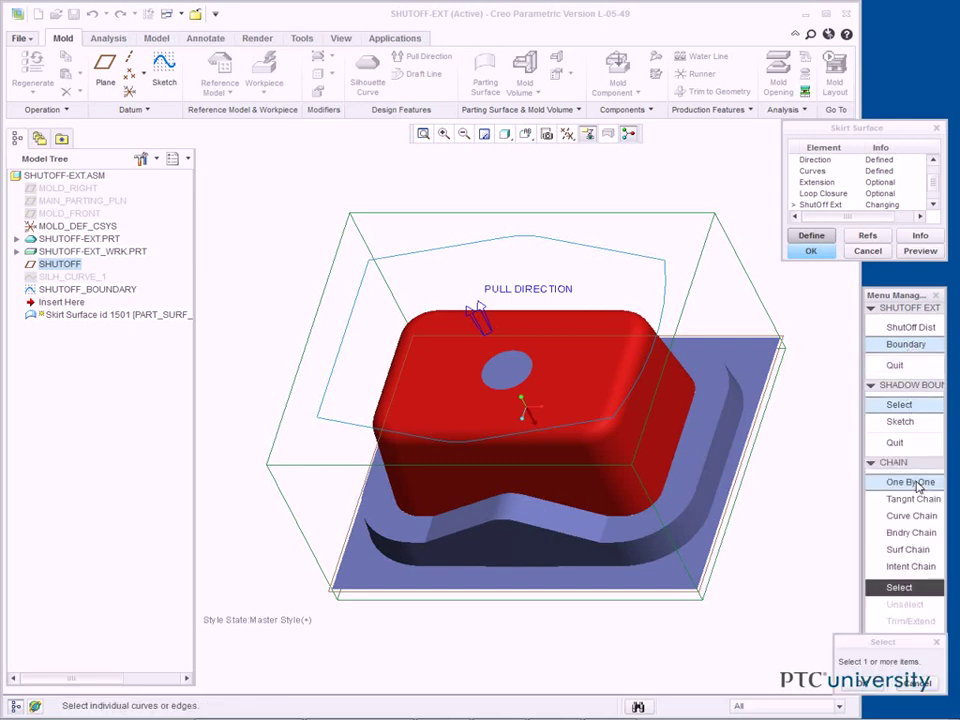
left_click(918, 483)
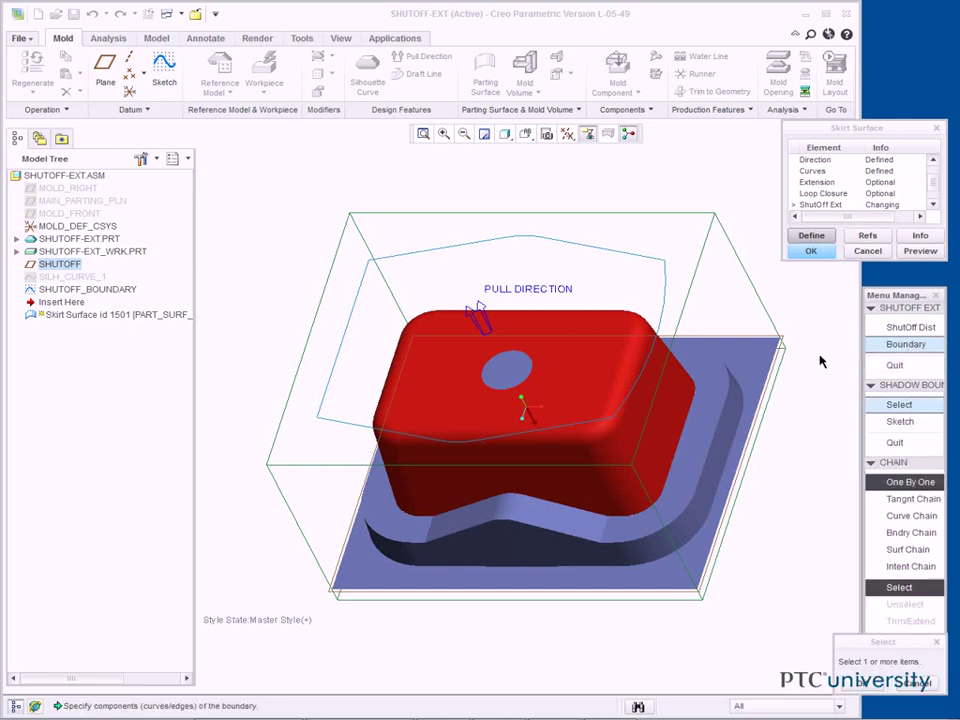
left_click(634, 263)
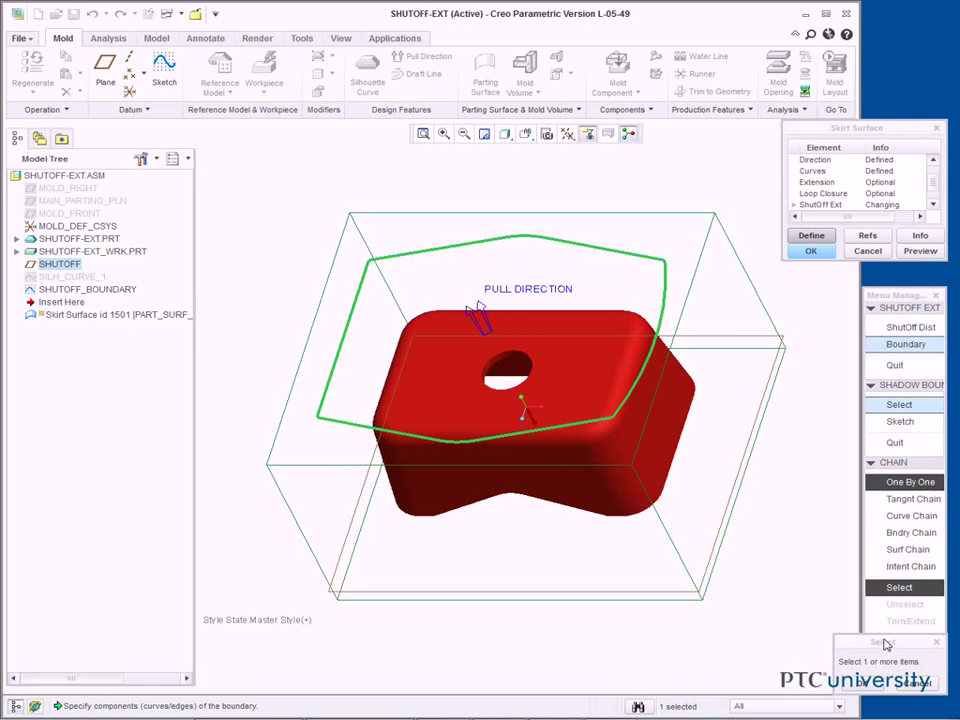
left_click_drag(885, 645, 830, 612)
Step: Confirm the boundary curve and preview the skirt surface with its bounded shutoff
left_click(797, 647)
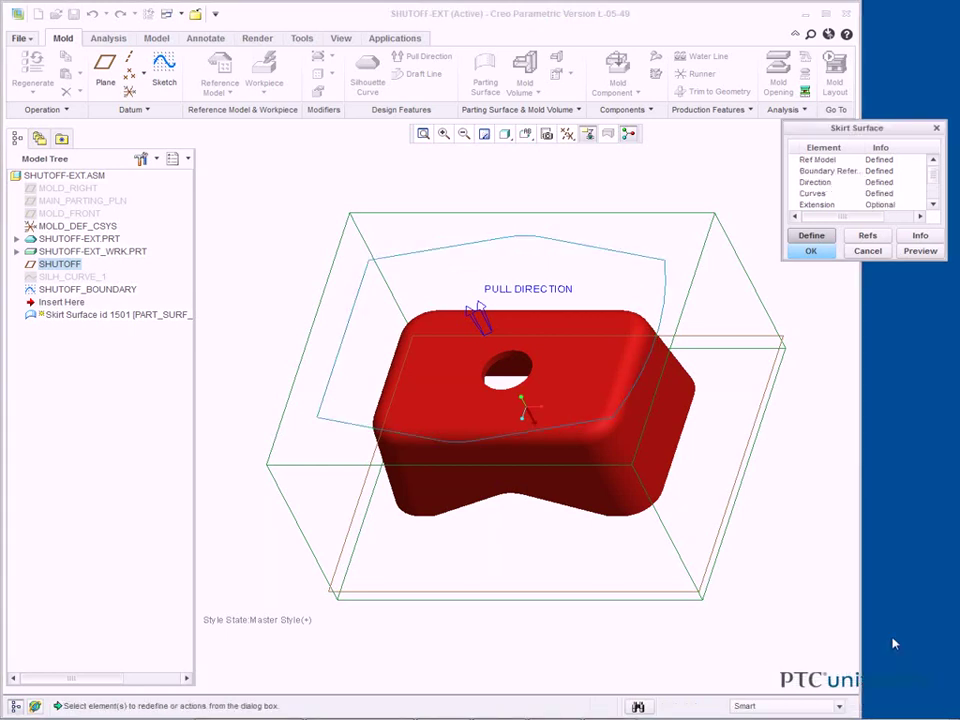
left_click(928, 253)
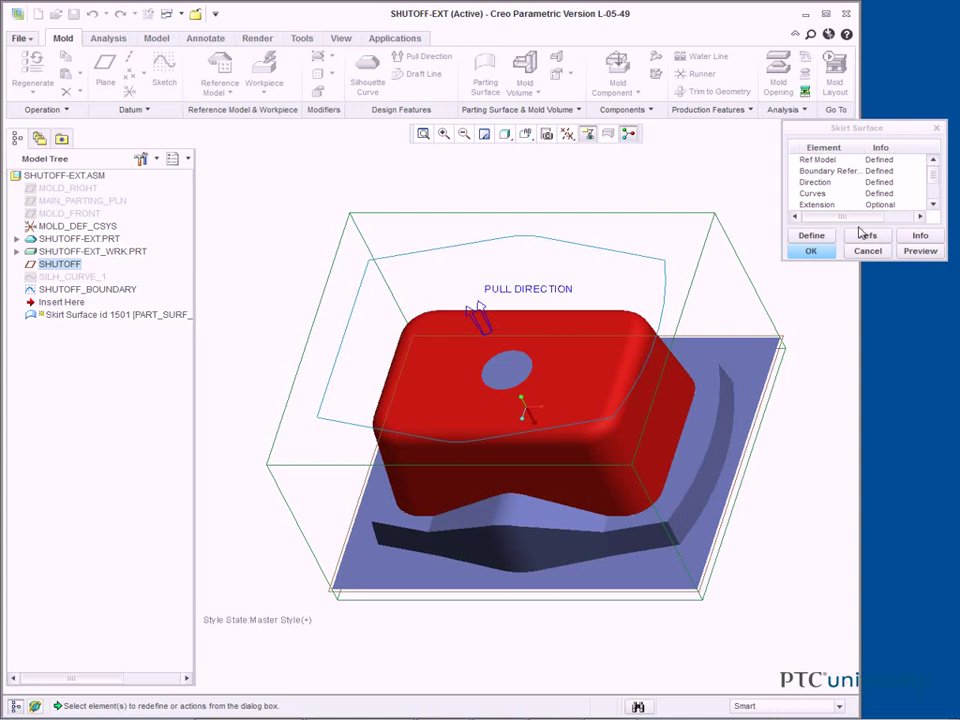
Step: Redefine the shutoff boundary as a new sketch on the workpiece's top plane, default orientation
left_click(936, 193)
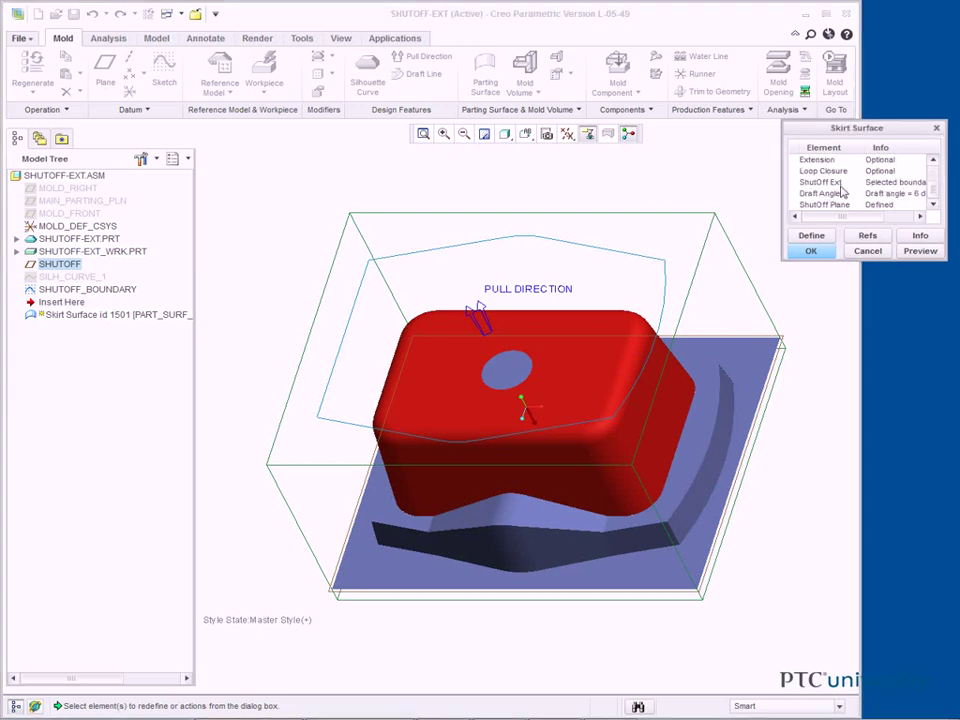
double_click(841, 184)
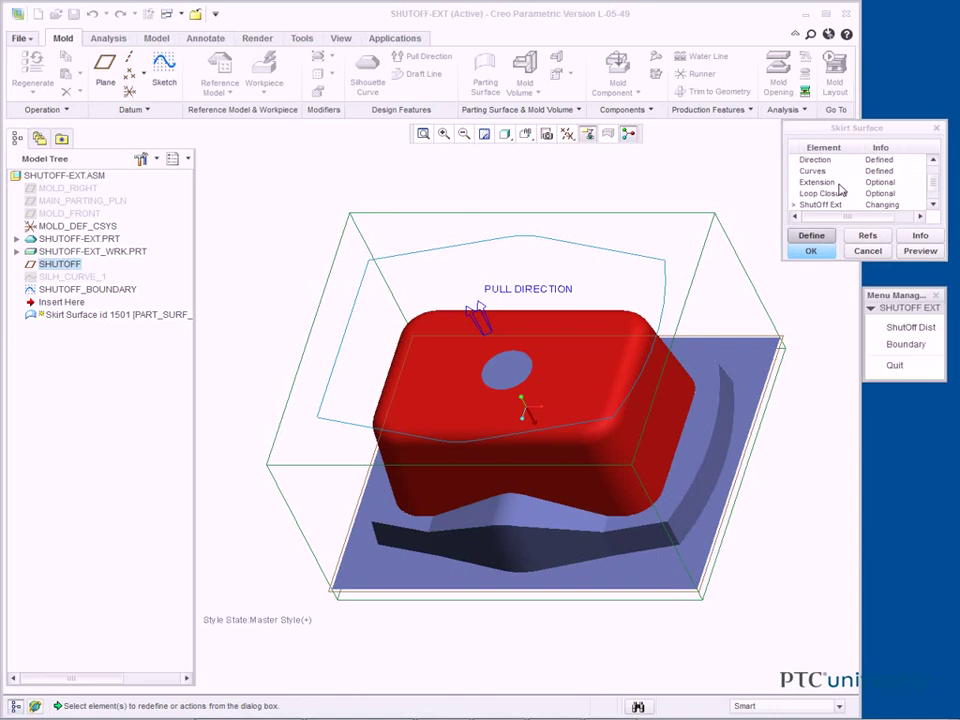
left_click(905, 344)
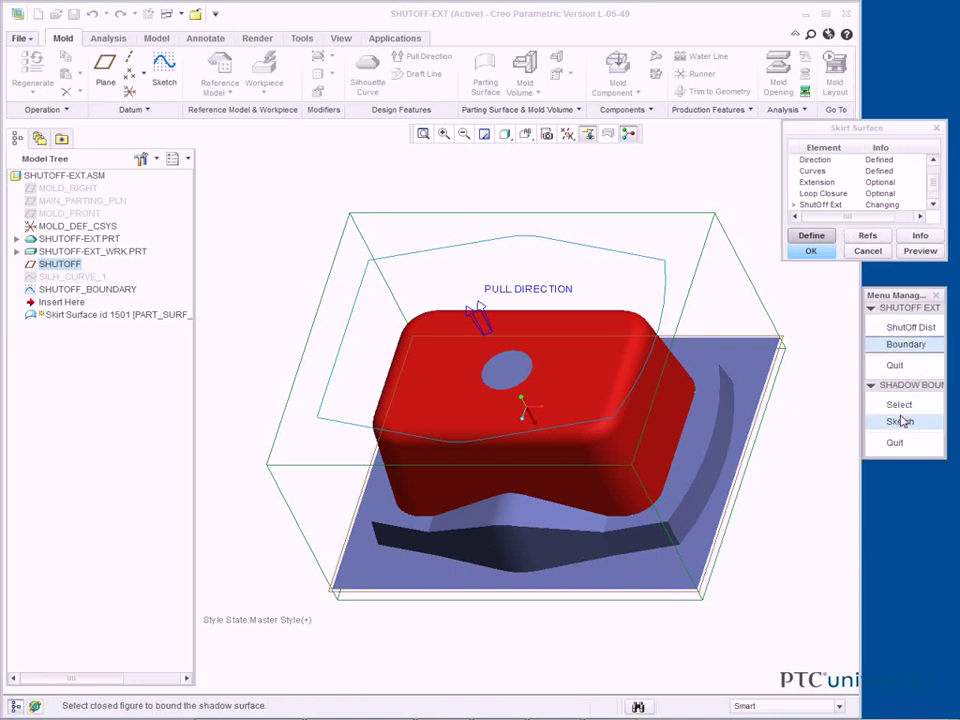
left_click(901, 422)
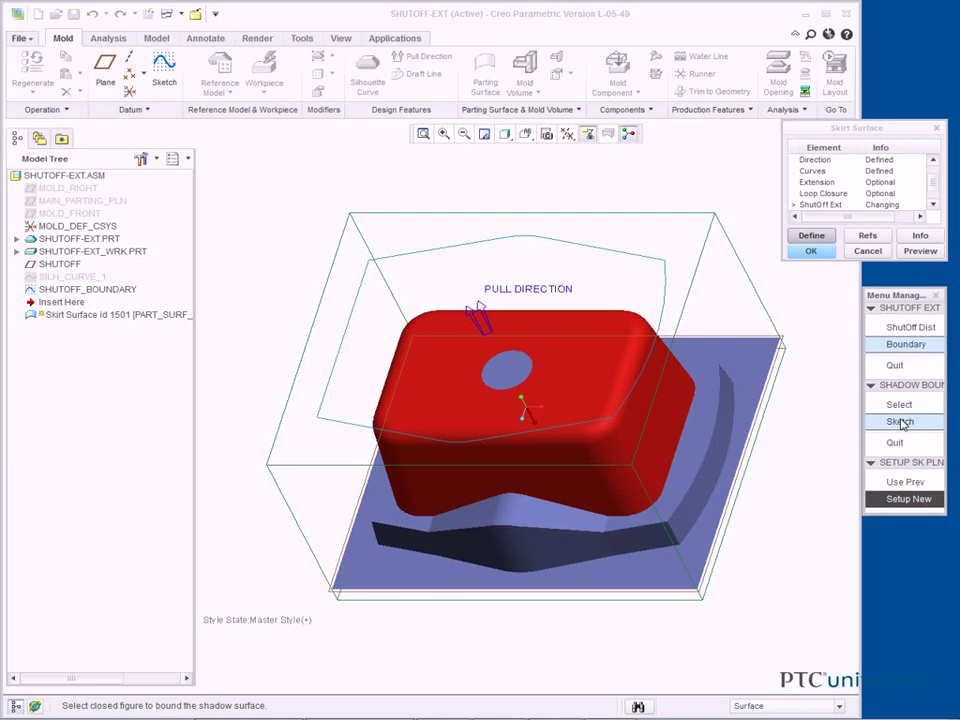
left_click(679, 243)
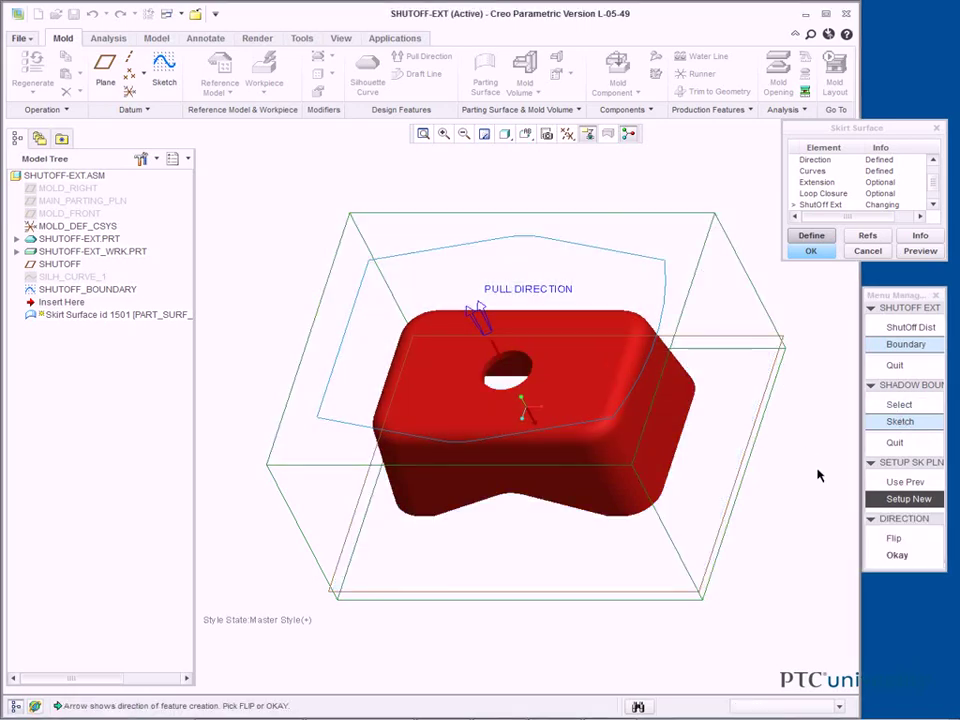
left_click(893, 555)
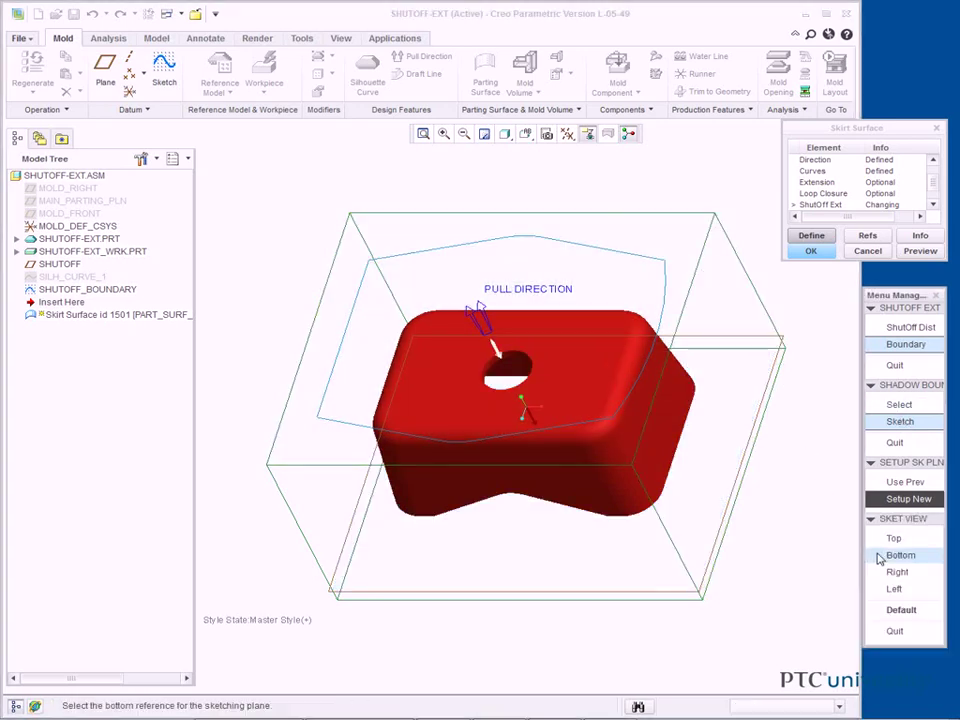
left_click(896, 610)
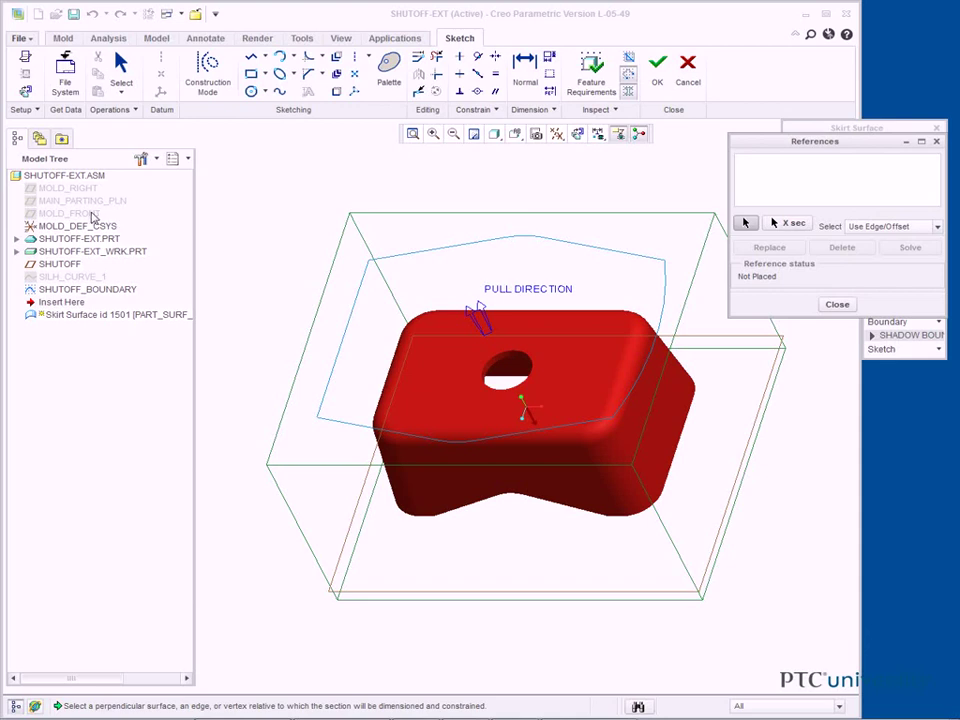
Step: Use MOLD_FRONT and the workpiece side face as references for the boundary sketch
left_click(95, 213)
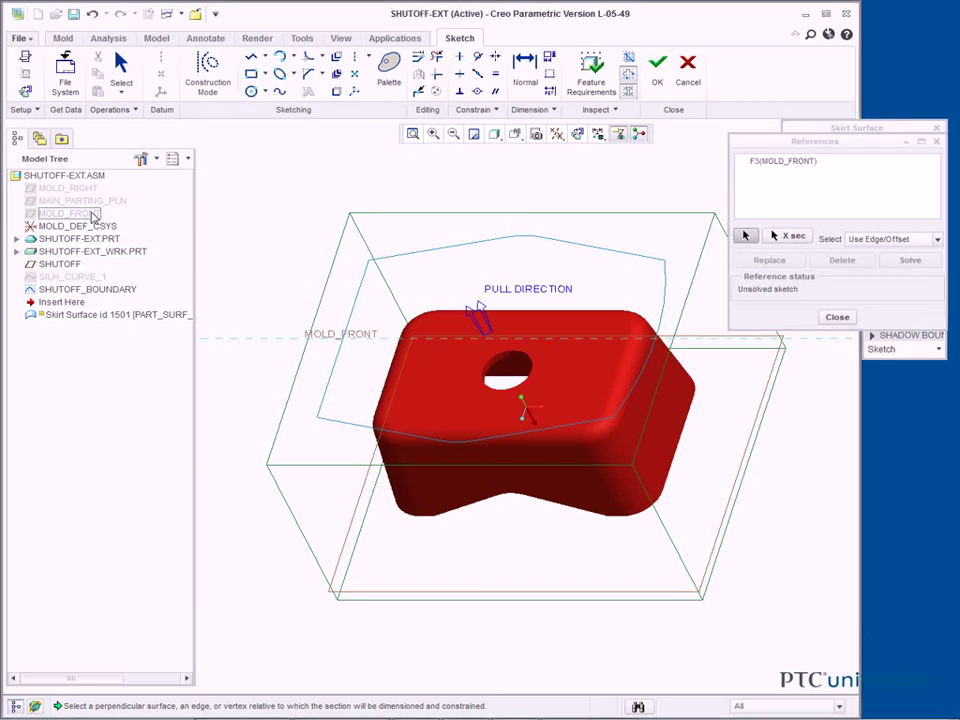
left_click(723, 446)
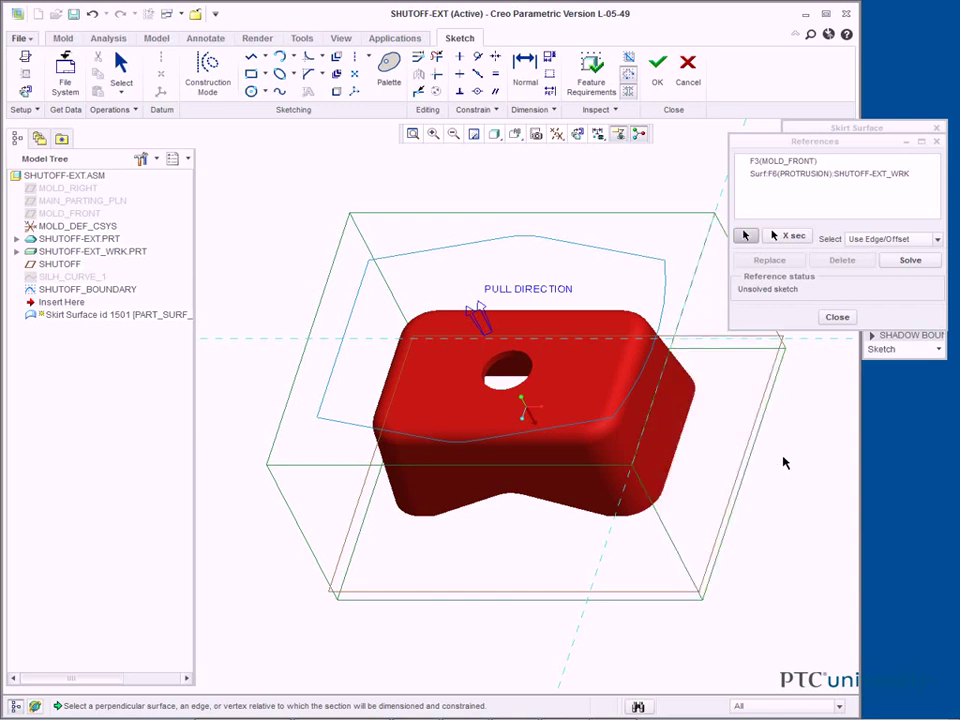
left_click(837, 318)
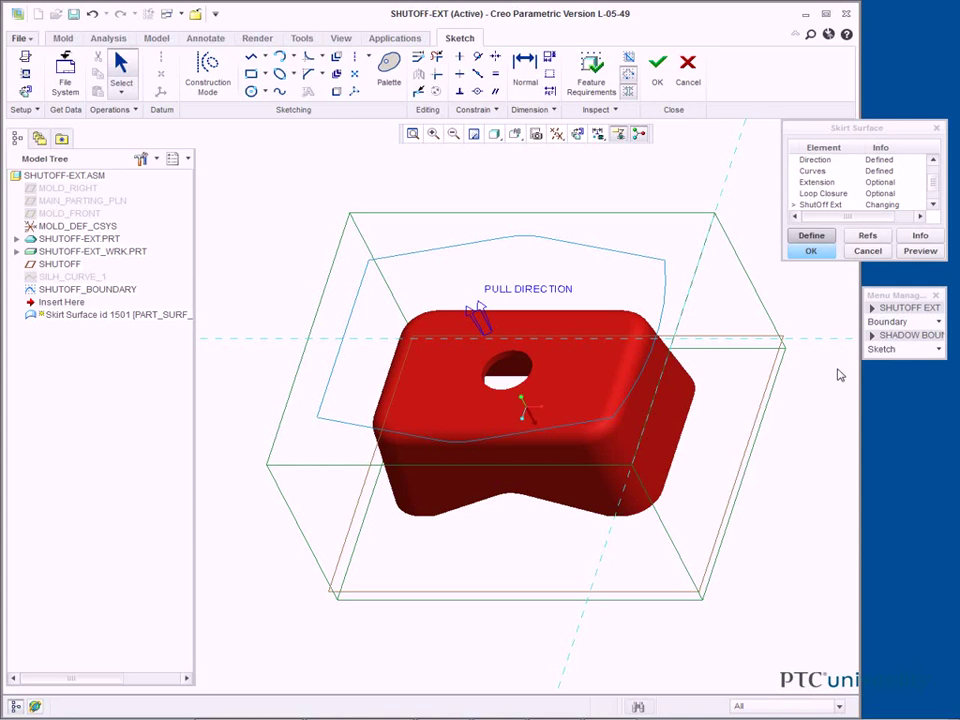
left_click(598, 136)
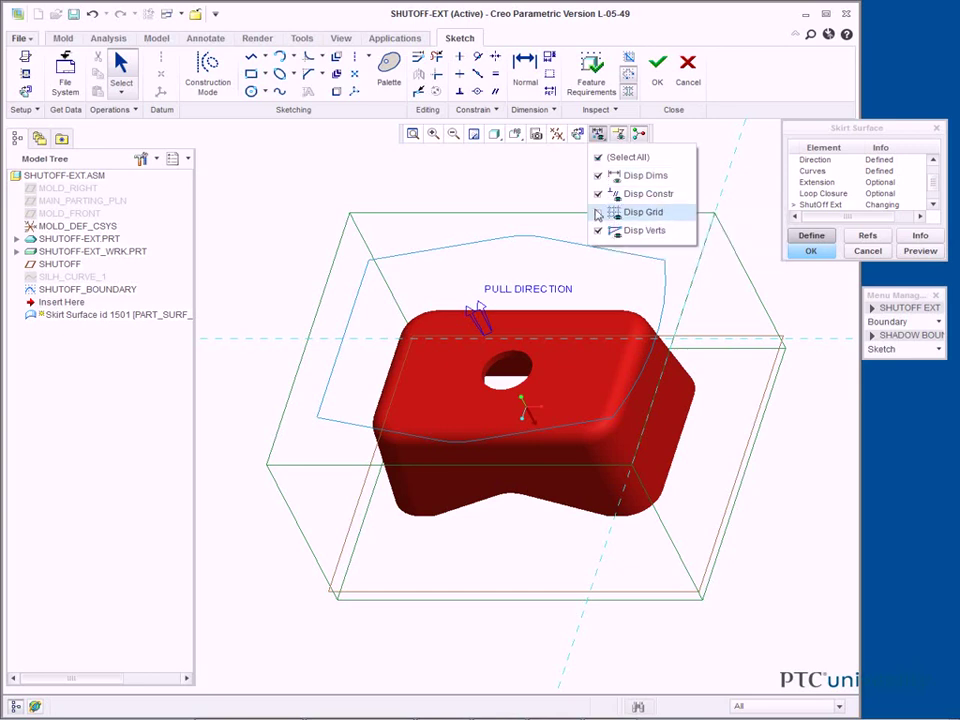
Step: Draw a center rectangle over the workpiece, snapping its edge to the reference
left_click(563, 178)
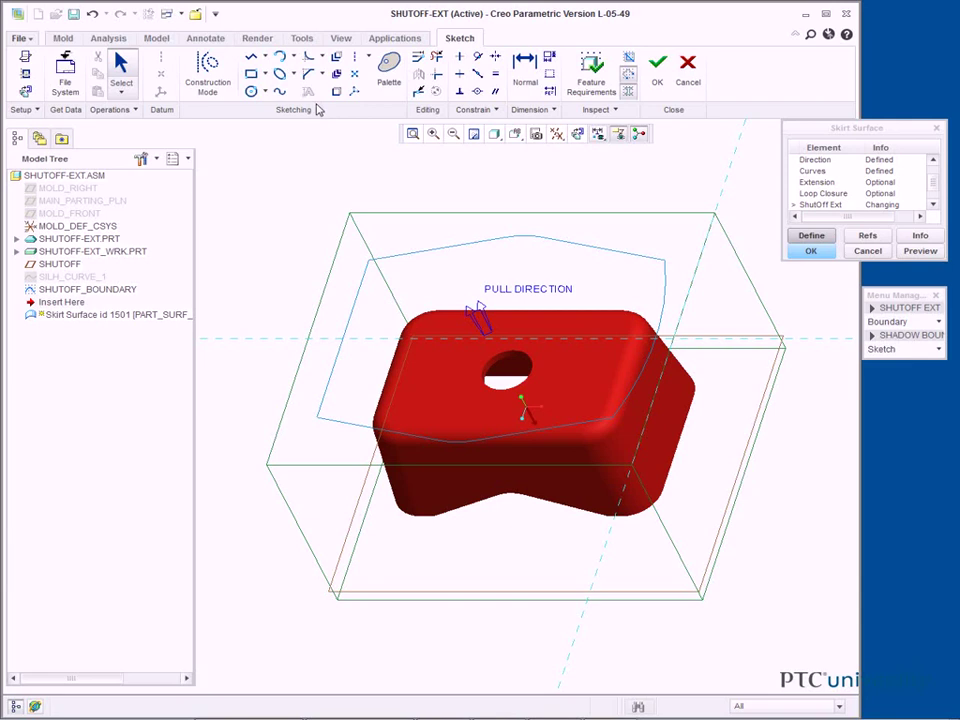
left_click(265, 75)
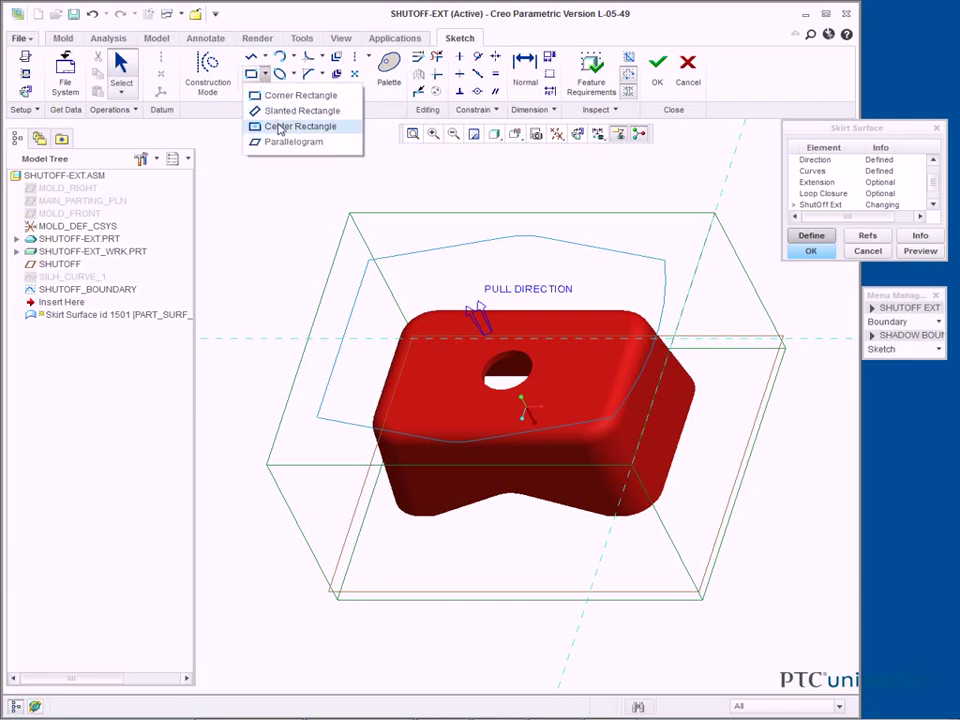
left_click(280, 127)
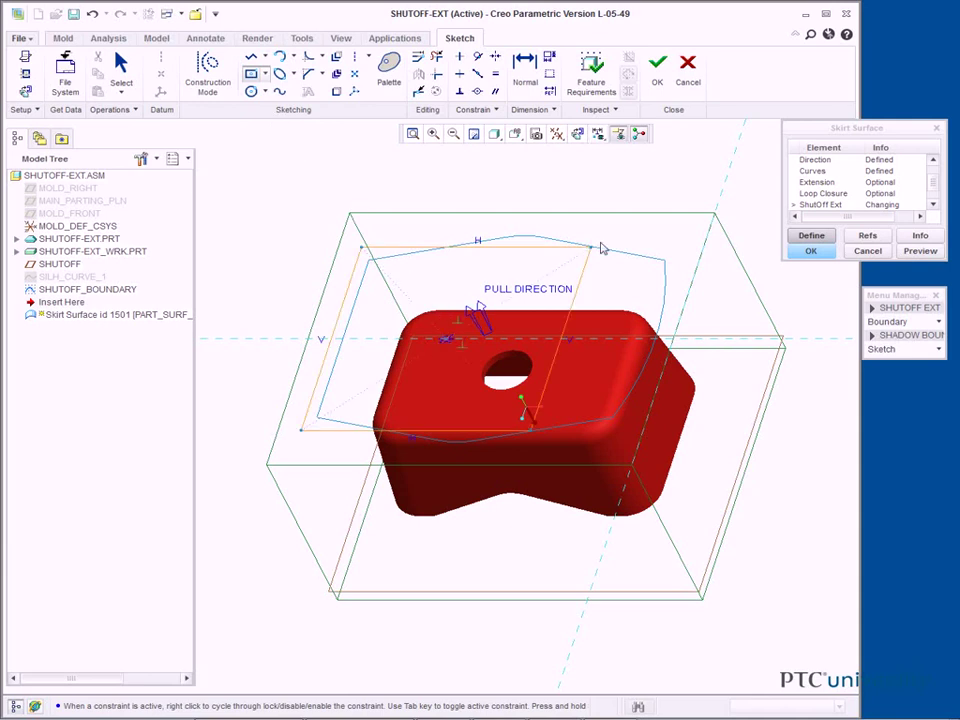
left_click(665, 188)
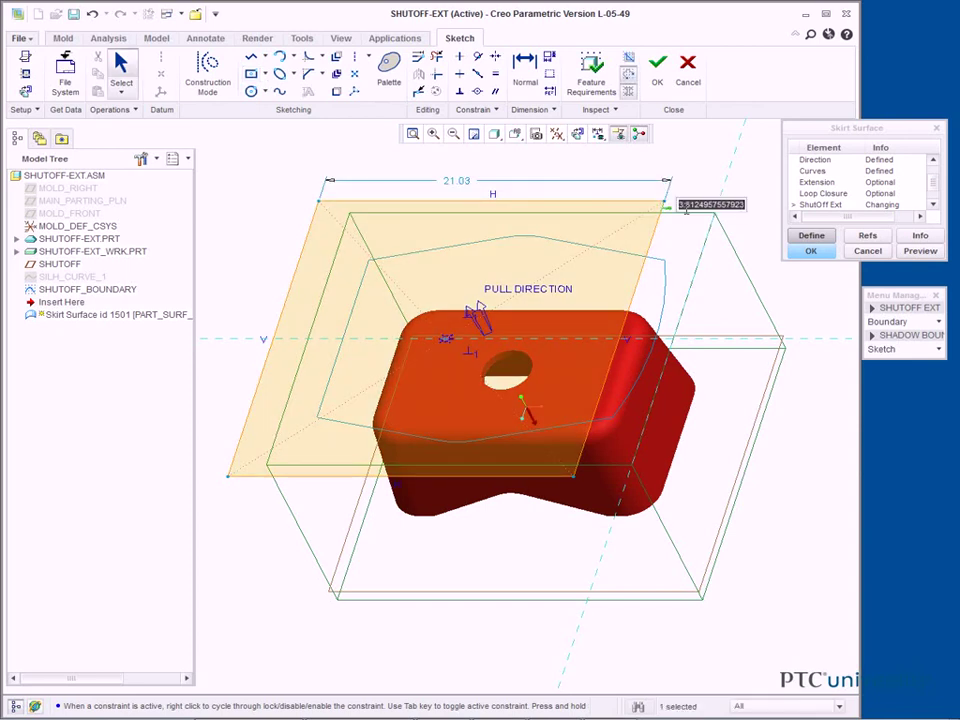
left_click_drag(686, 215, 688, 215)
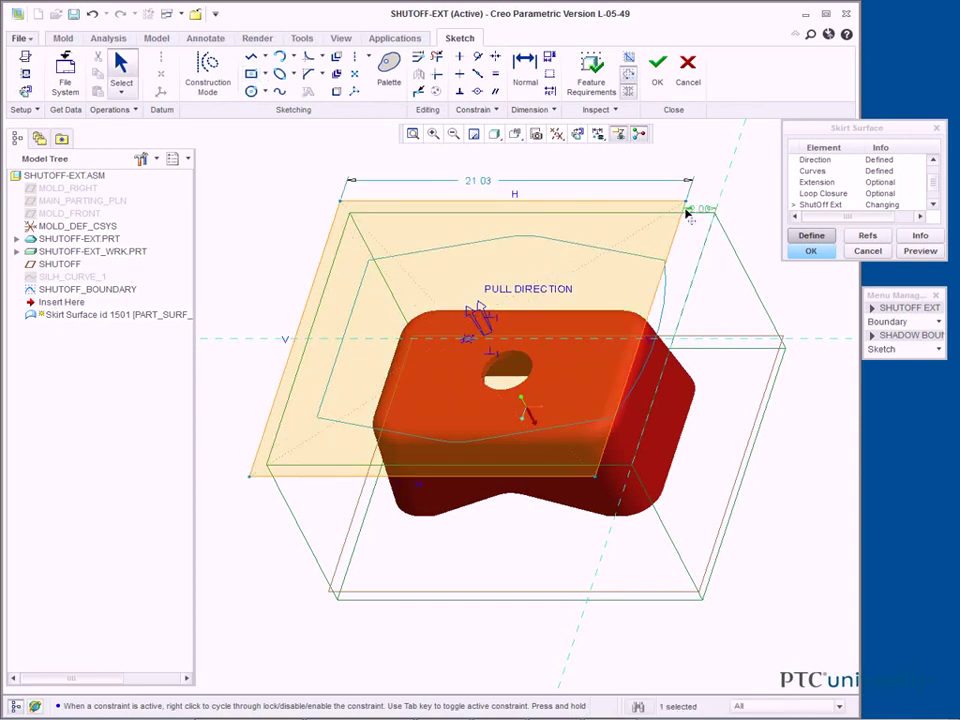
Step: Set the rectangle width to 22, accept the sketch, and finish the skirt surface
double_click(484, 187)
type("22")
key("Return")
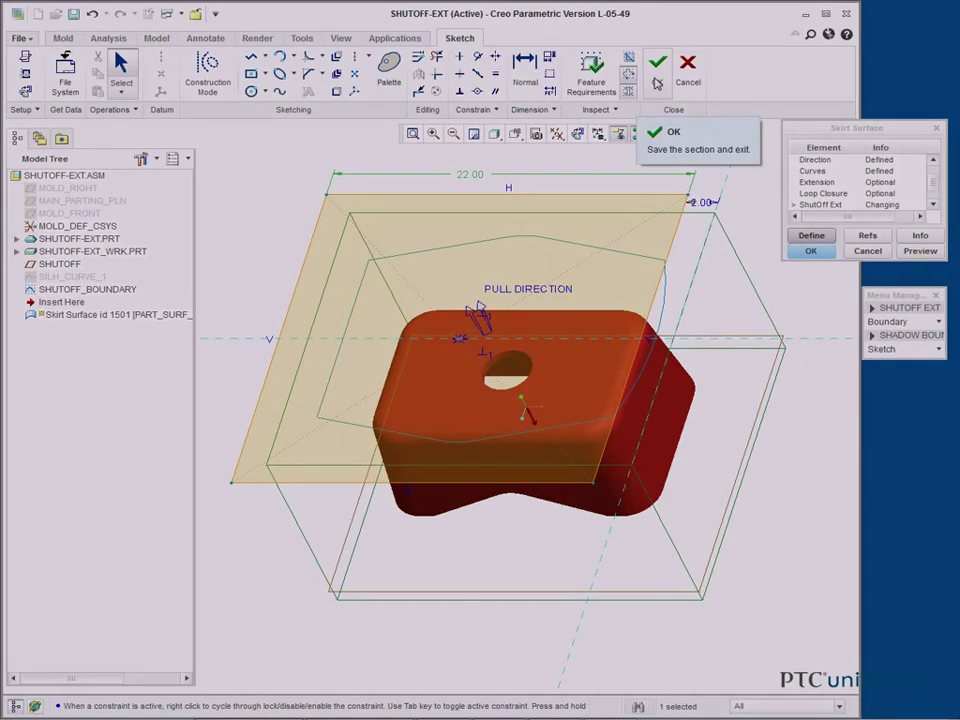
left_click(656, 68)
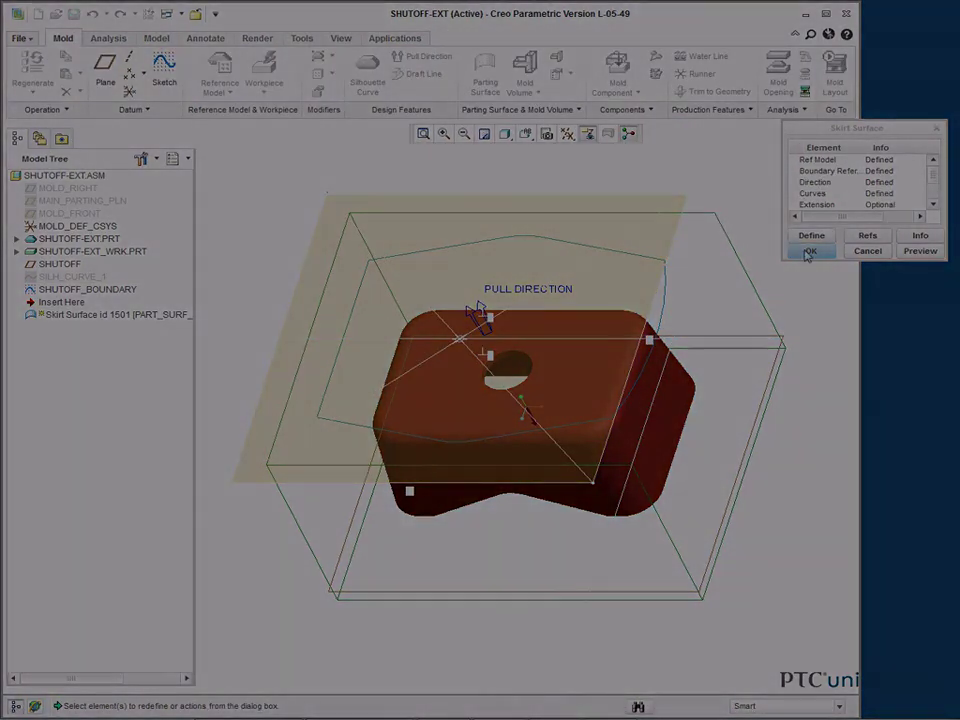
left_click(808, 252)
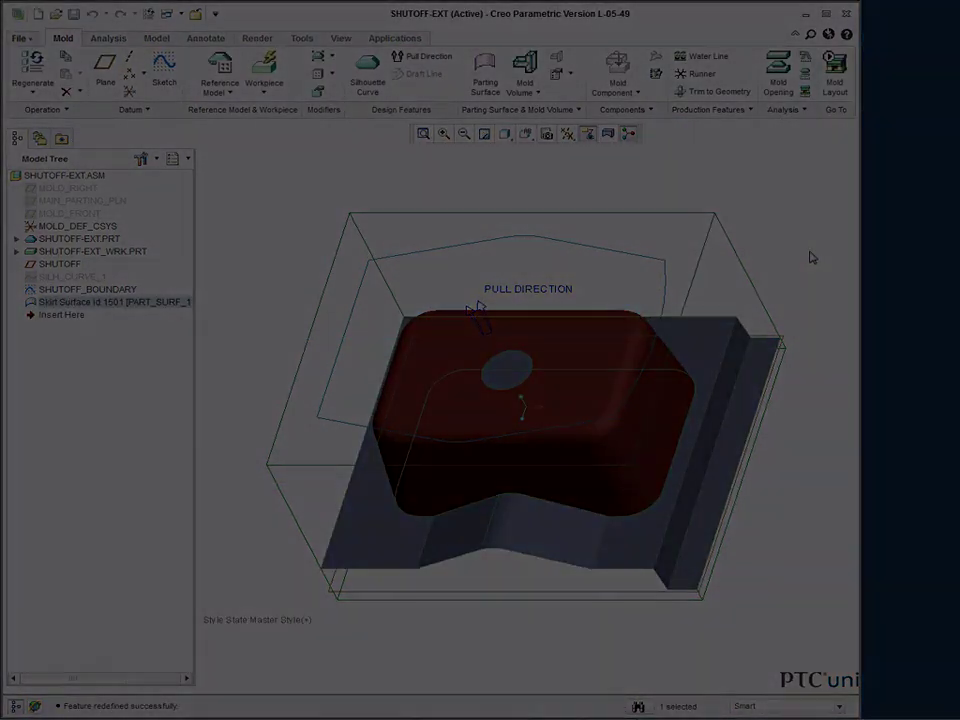